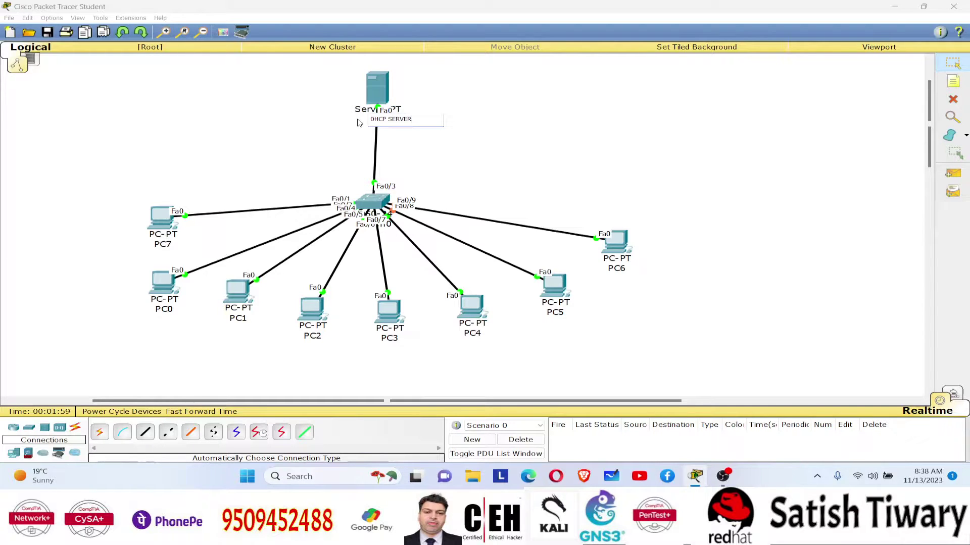
- Confirm the server's name as DHCP SERVER and give it the static IP address 192.168.1.1 with subnet mask 255.255.255.0
key(Return)
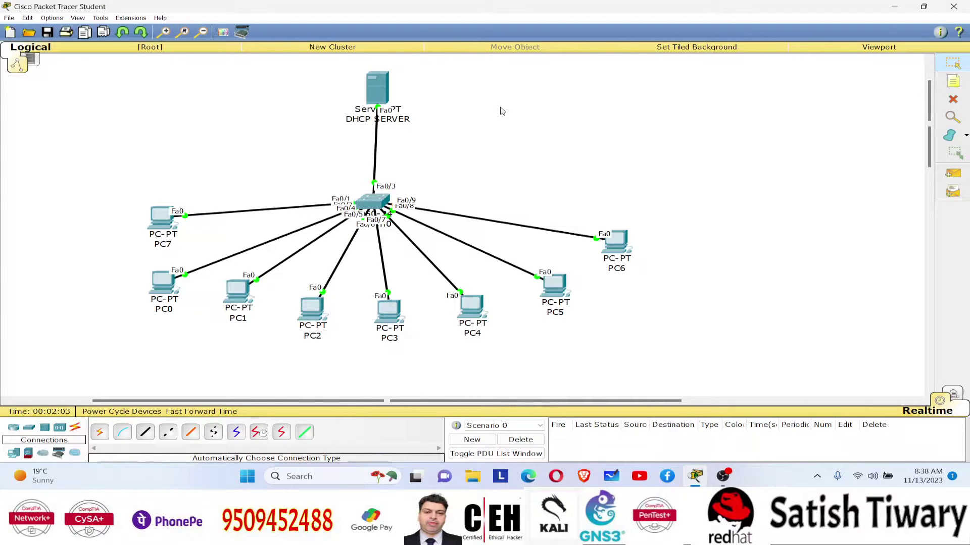
click(376, 89)
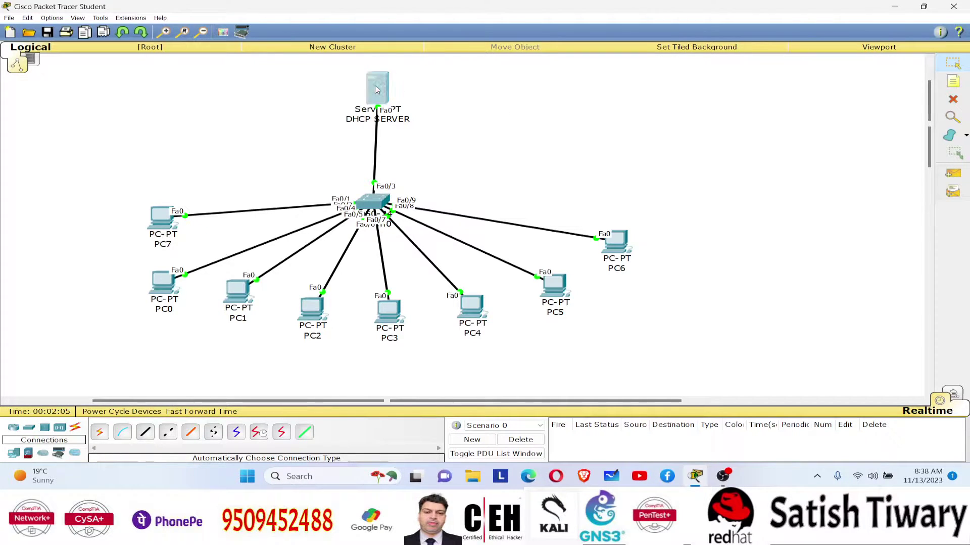
click(460, 148)
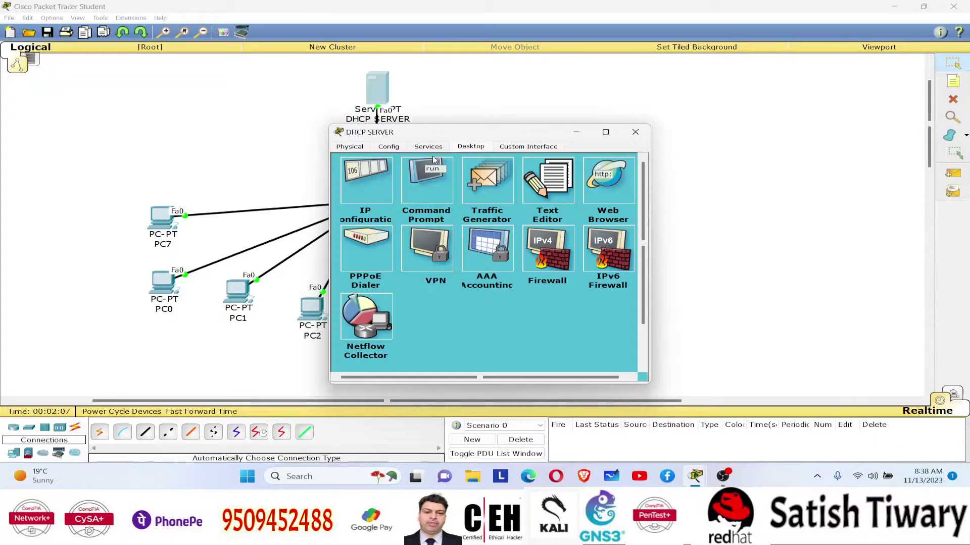
click(384, 175)
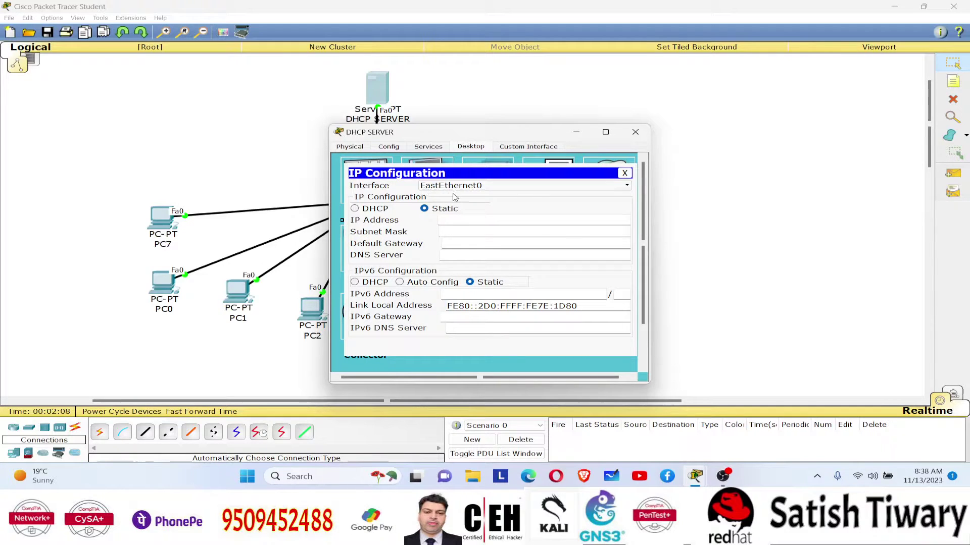
click(460, 218)
text(192.168.1.1)
key(Tab)
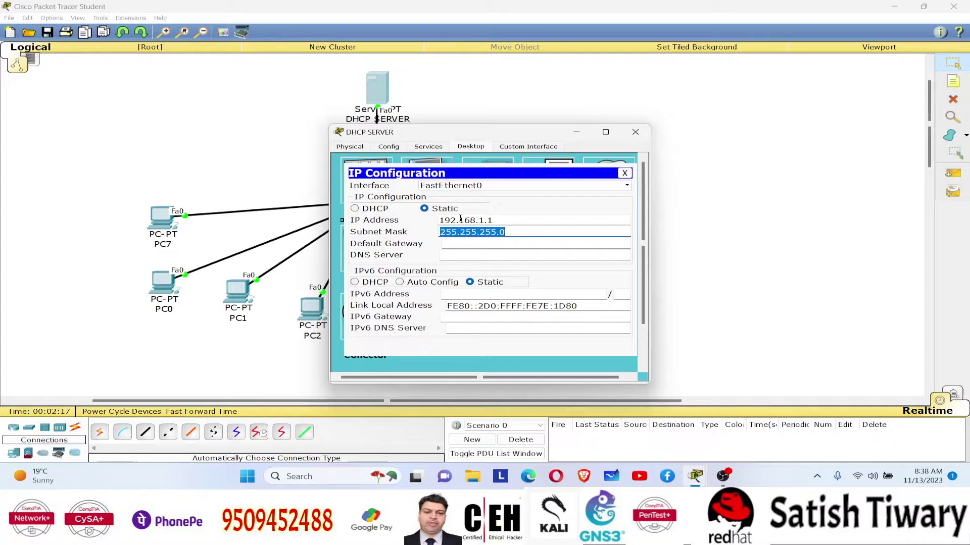
click(635, 132)
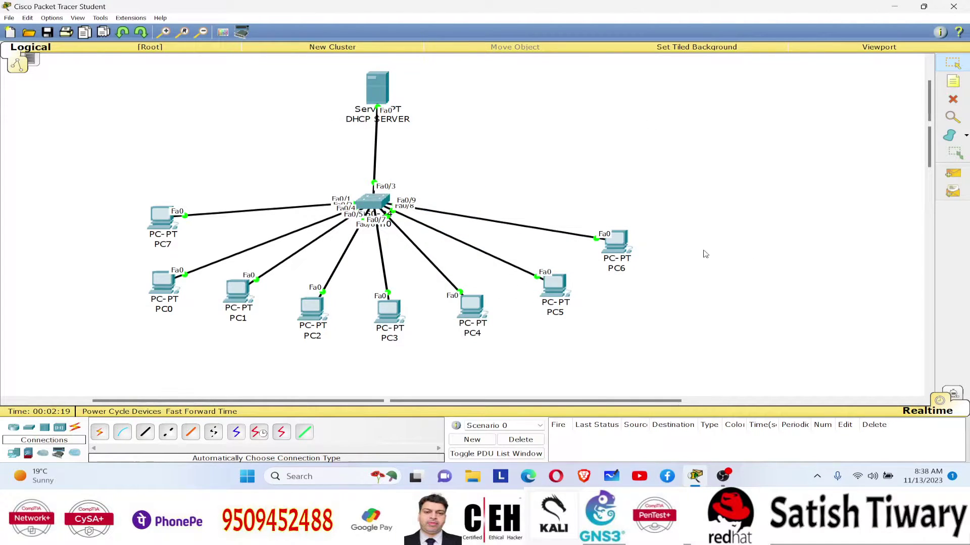
- Add a second generic server above PC7 and rename it DNS Server
click(14, 455)
drag(145, 432, 154, 180)
click(180, 180)
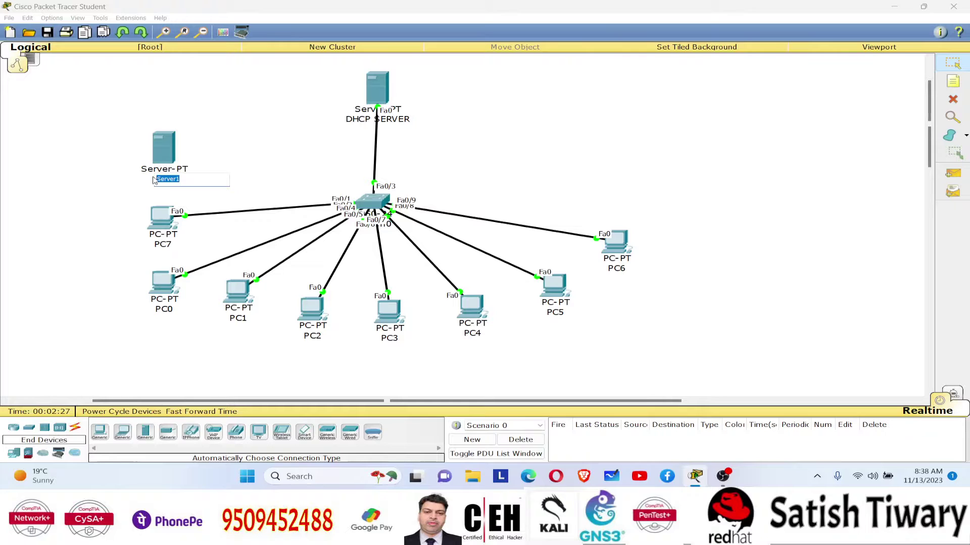
text(DNS)
click(261, 152)
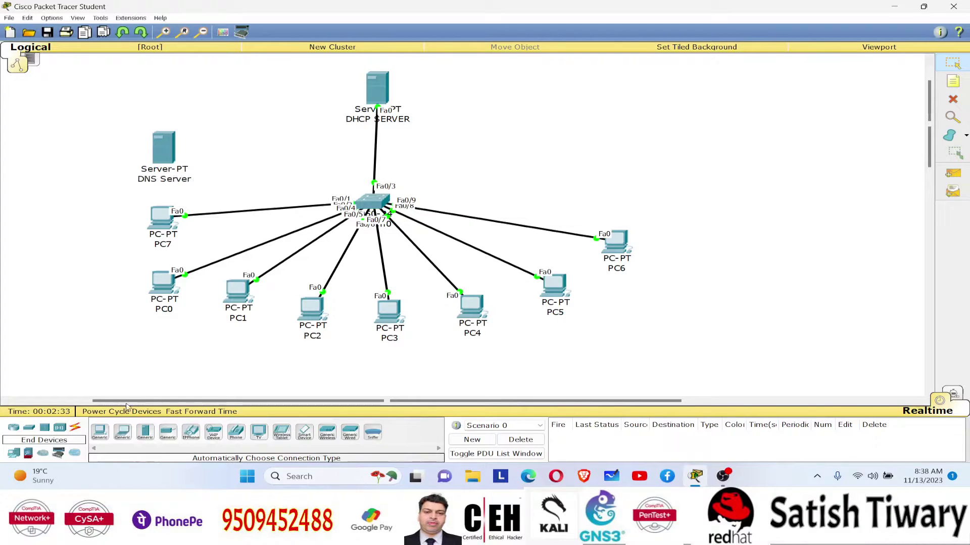
- Connect the DNS Server to the central switch with an automatically chosen cable
click(75, 428)
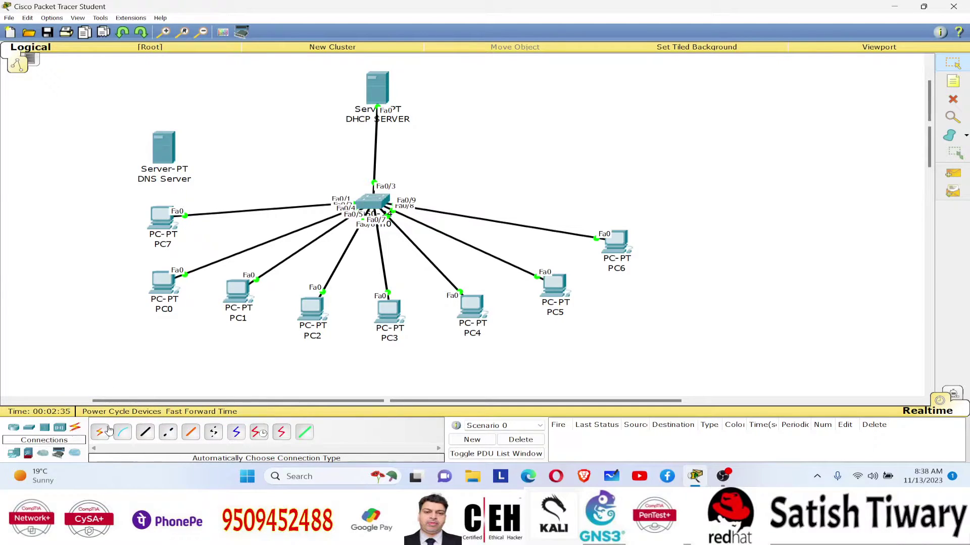
click(169, 151)
click(371, 202)
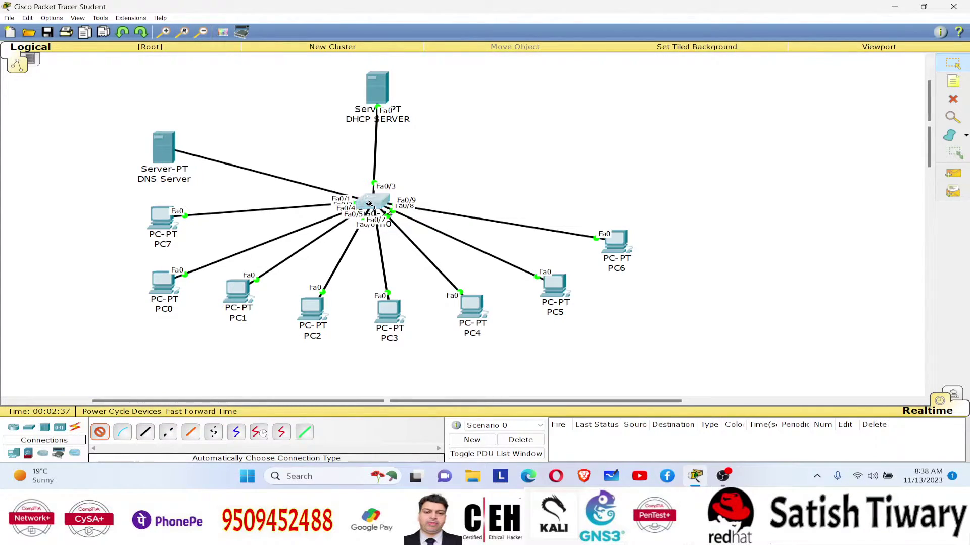
- Label the DHCP server with the note 192.168.1.1 and the DNS server with the note 192.168.1.100, aligning each note with its server
click(952, 81)
click(370, 62)
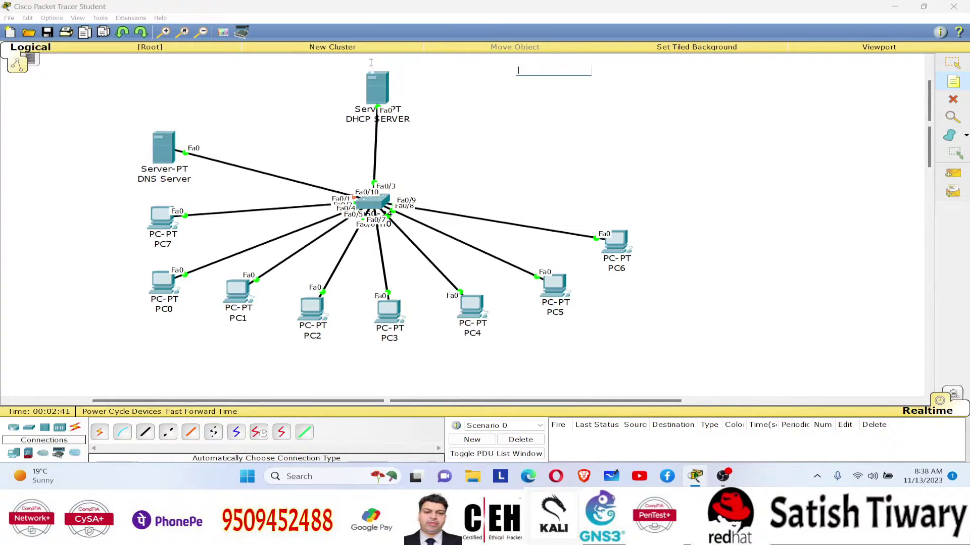
text(192.168.1.1)
click(154, 111)
text(19)
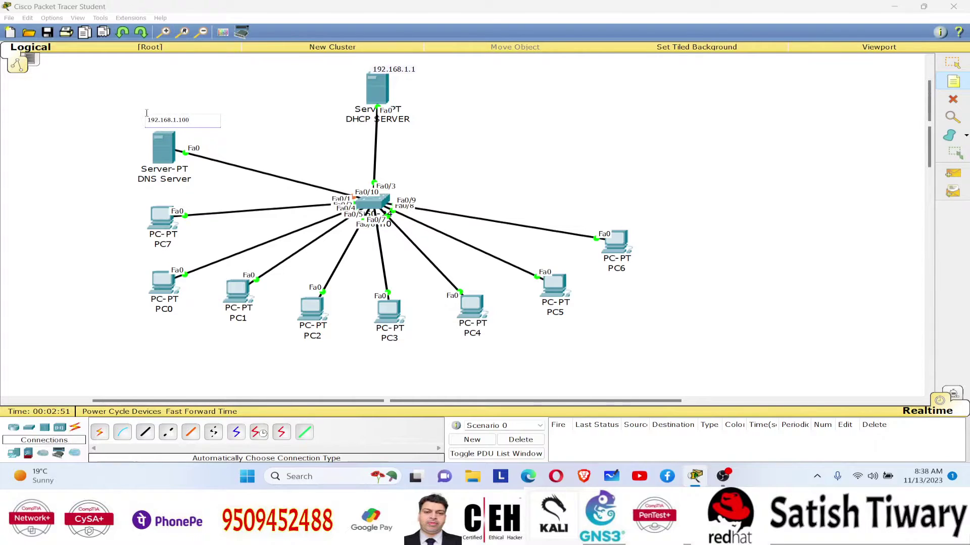
click(952, 63)
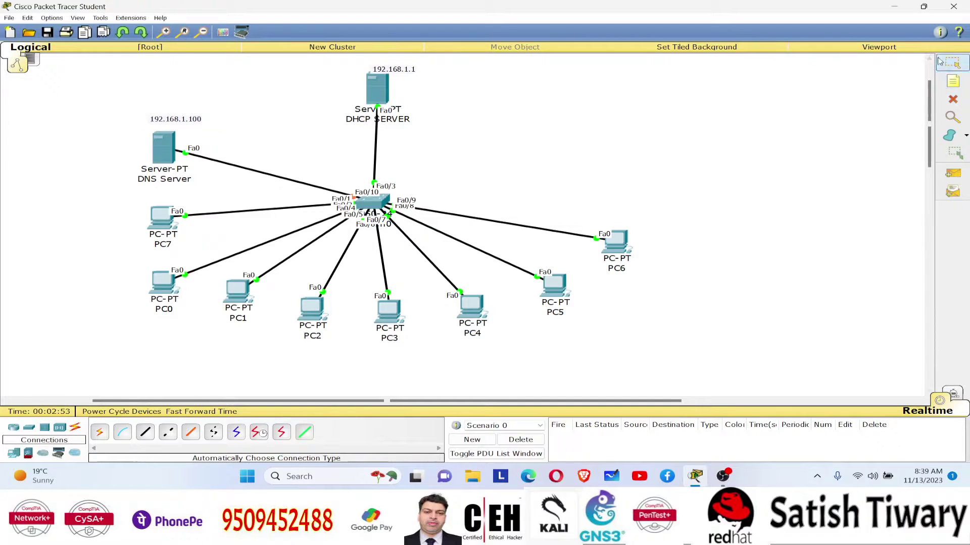
drag(413, 71, 393, 87)
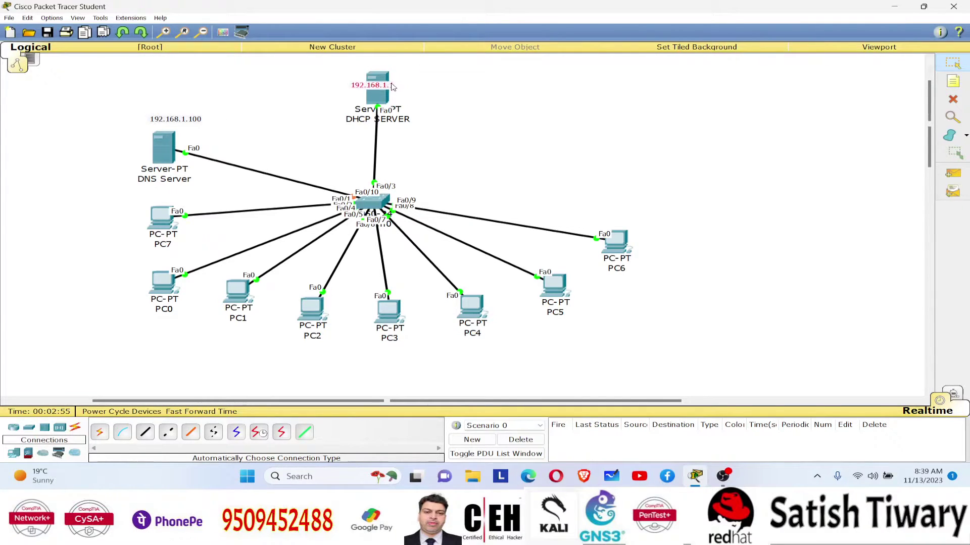
drag(205, 124, 196, 126)
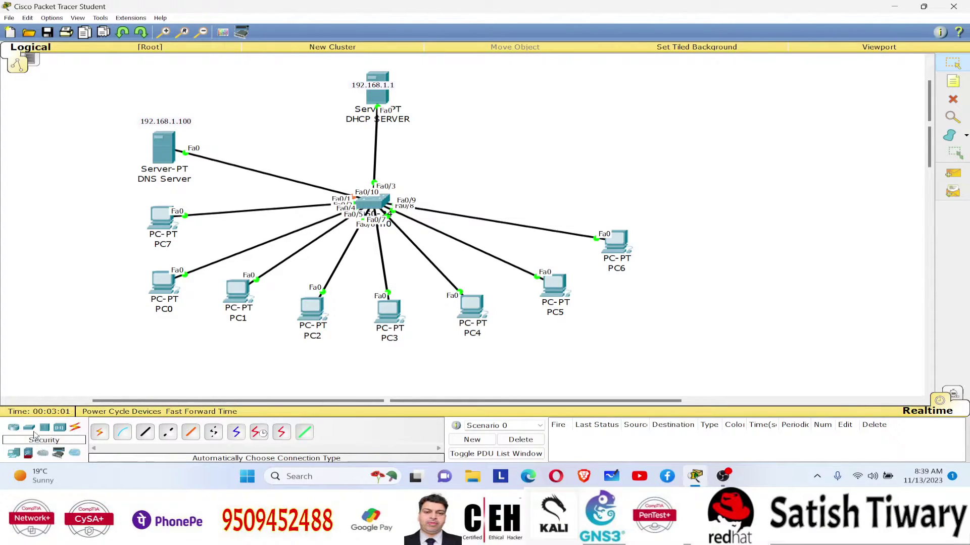
- Add a generic printer to the workspace and position it above PC6
click(29, 427)
click(168, 435)
click(833, 187)
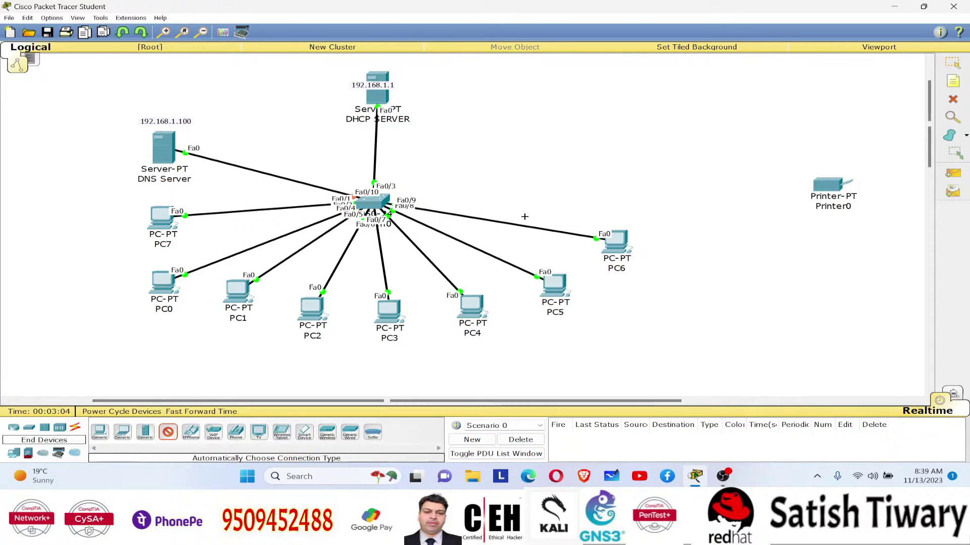
click(953, 63)
drag(836, 185, 634, 162)
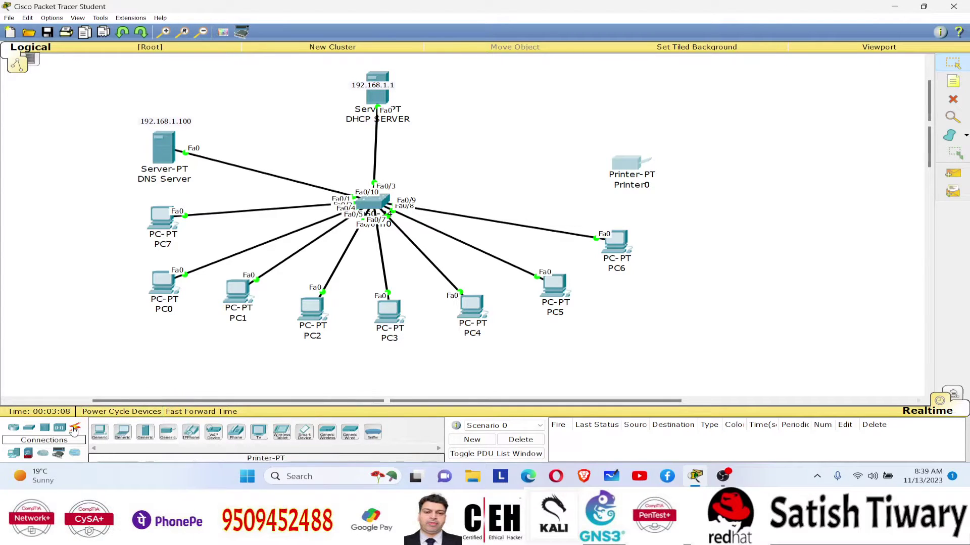
- Connect the central switch to the printer with an automatically chosen cable
click(74, 429)
click(99, 432)
click(371, 202)
click(635, 173)
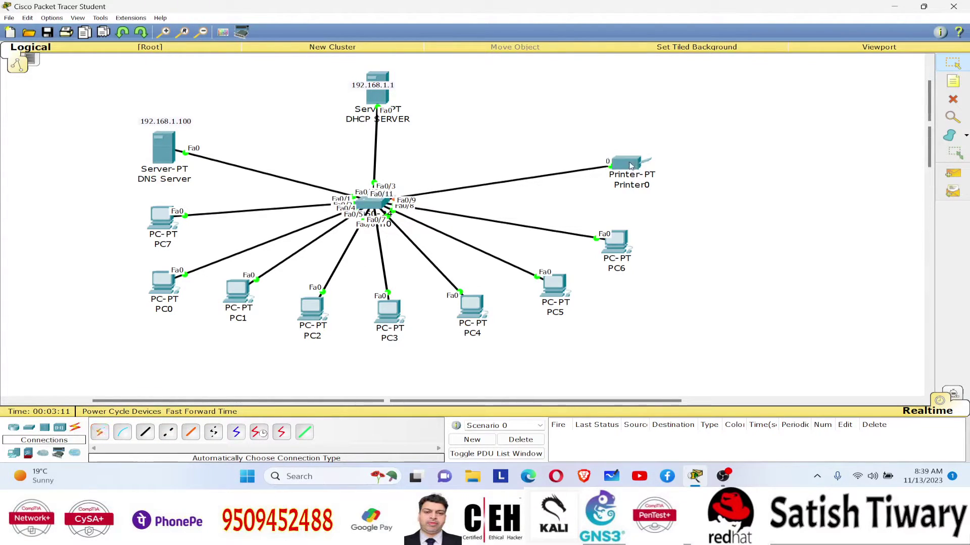
- Set the DNS server address in the DHCP server's IP configuration to 192.168.1.100
click(377, 93)
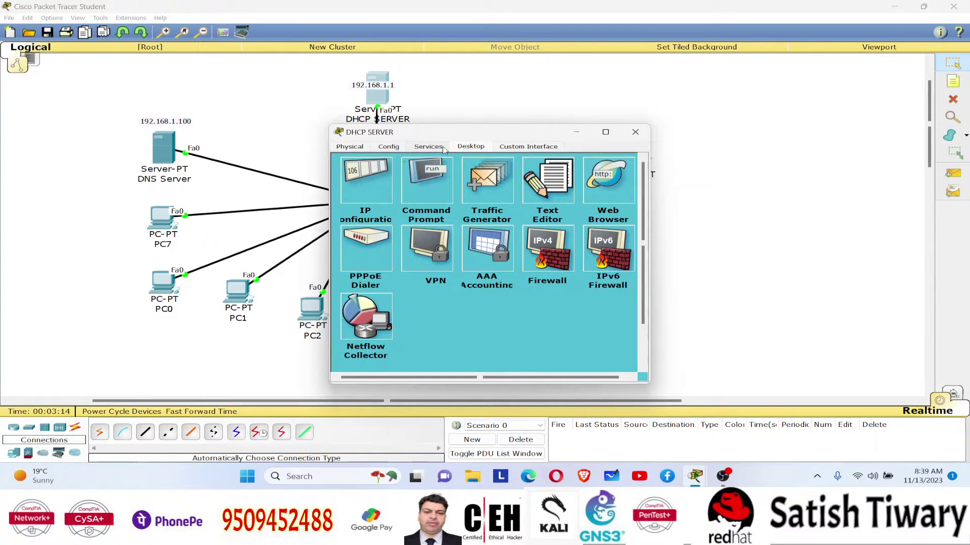
click(381, 182)
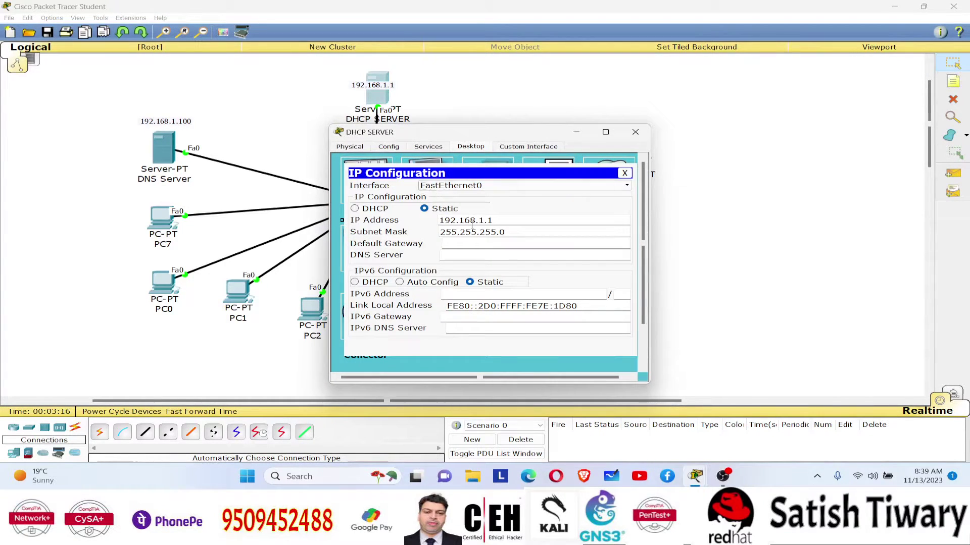
drag(511, 134, 647, 100)
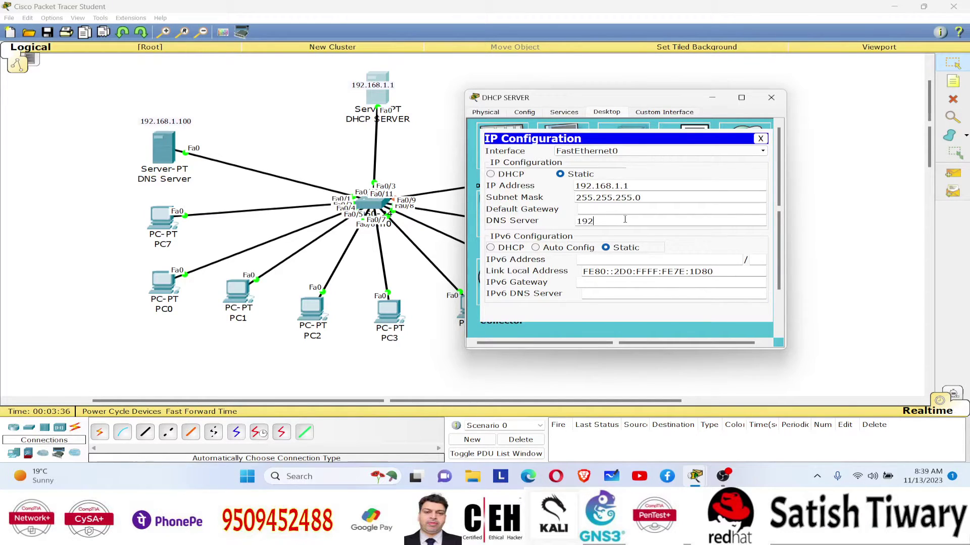
text(1.100)
click(624, 207)
click(760, 139)
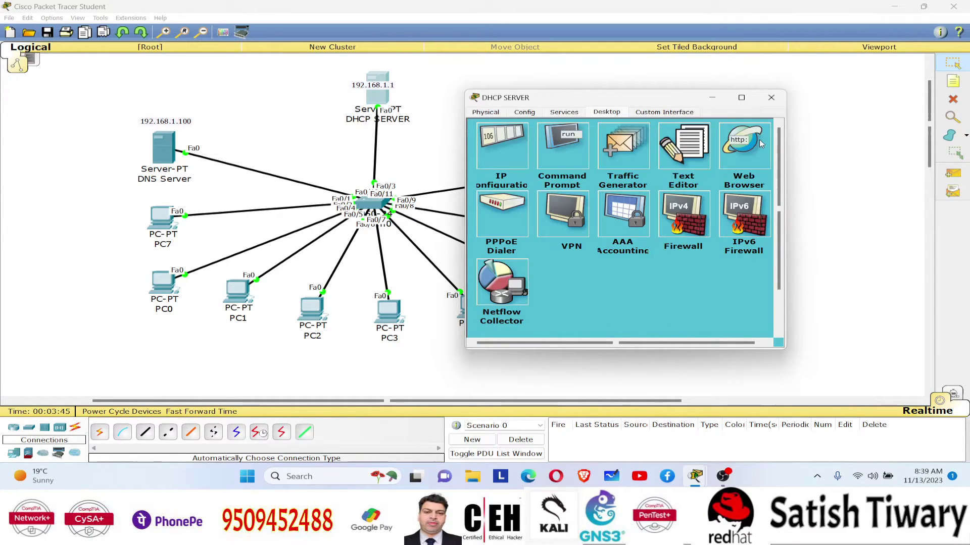
- Set the DNS server of serverPool in the DHCP server's DHCP service to 192.168.1.100
click(578, 116)
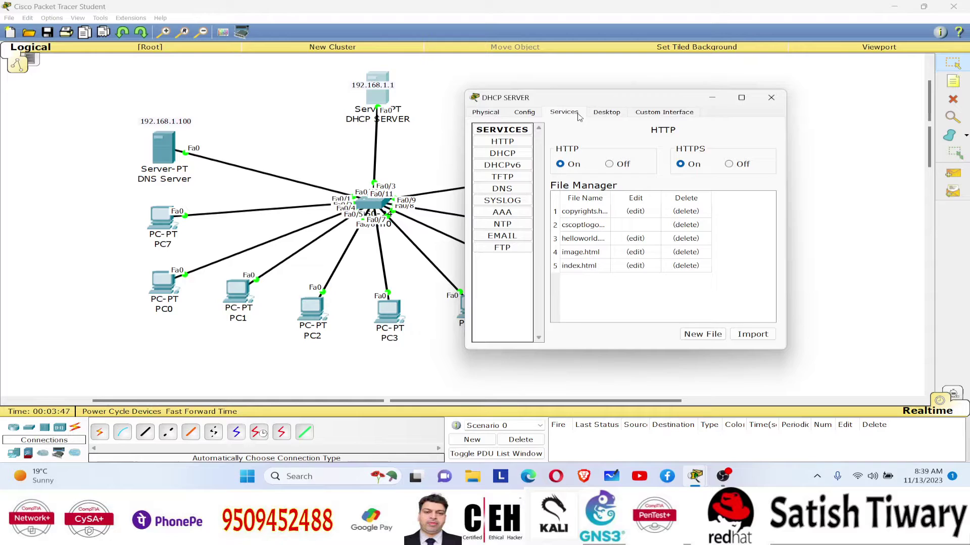
click(501, 155)
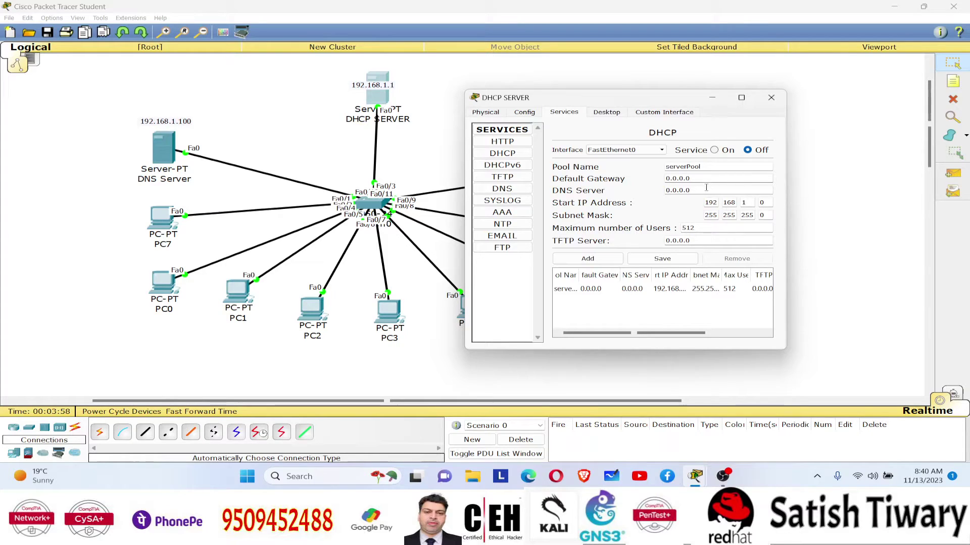
drag(706, 187, 660, 190)
text(192.168.1.100)
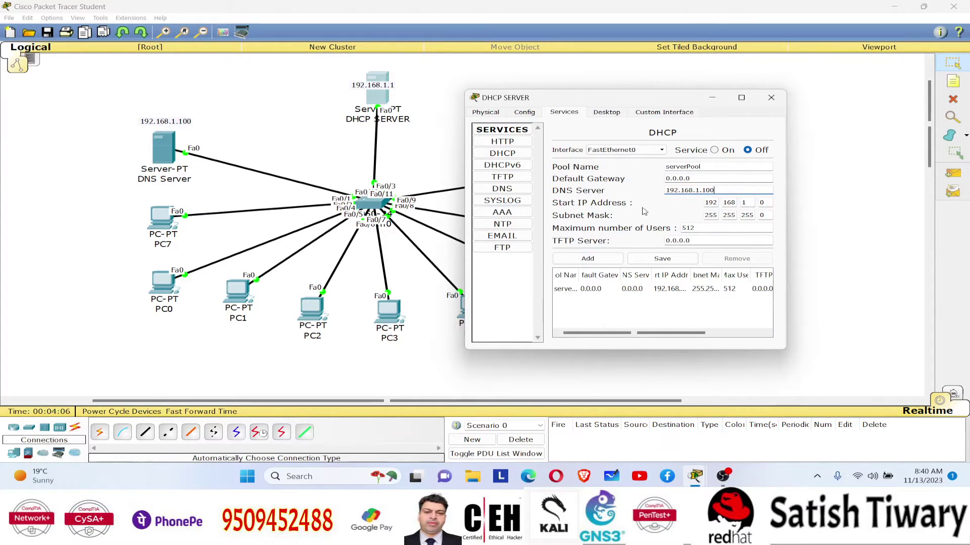
click(644, 207)
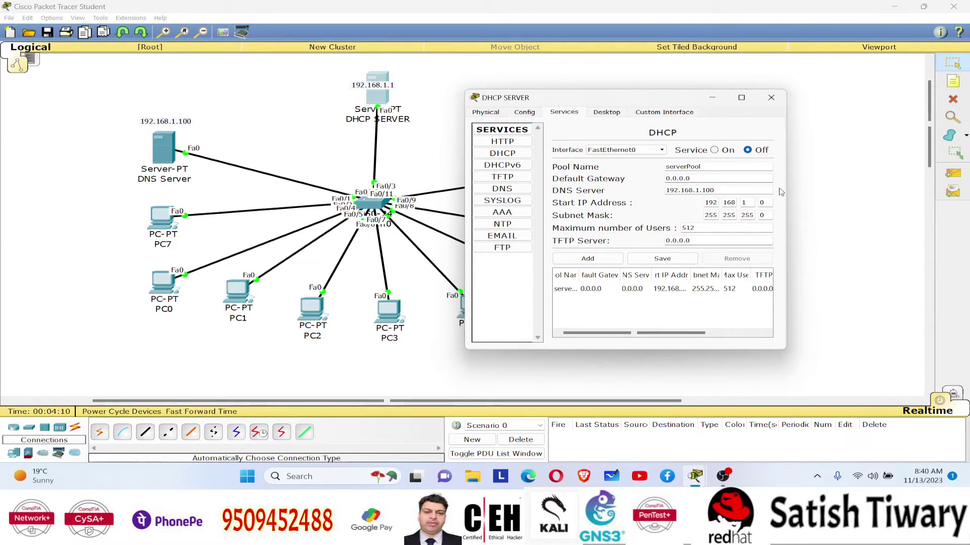
- Save serverPool with start IP address 192.168.1.100 and turn the DHCP service on
double_click(767, 202)
text(100)
click(669, 260)
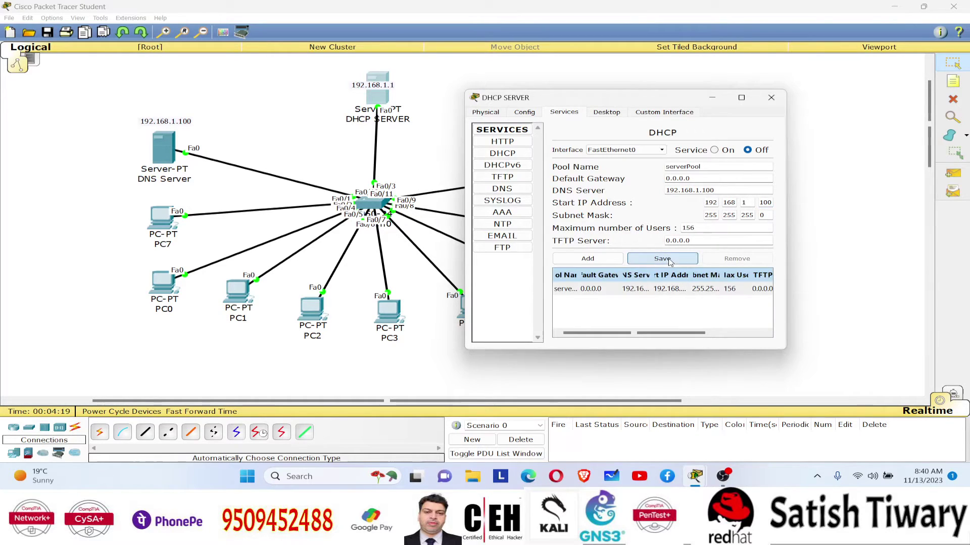
click(714, 150)
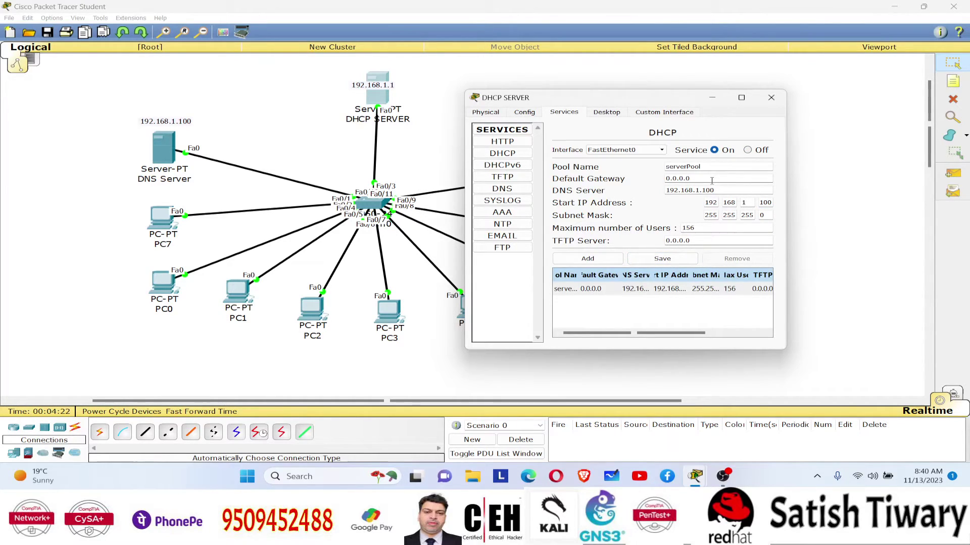
click(771, 101)
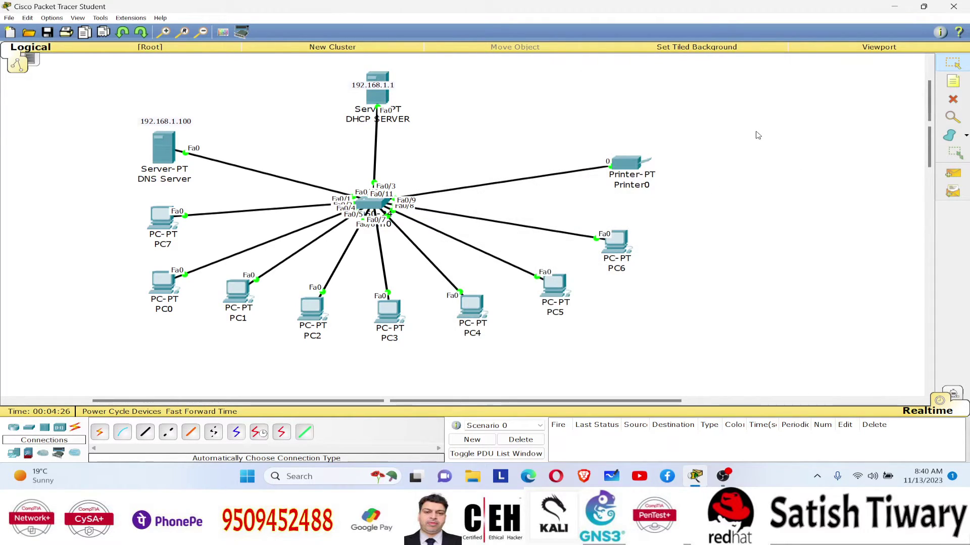
- Switch the DNS Server's IP configuration to DHCP so it requests its address automatically
click(164, 156)
click(470, 146)
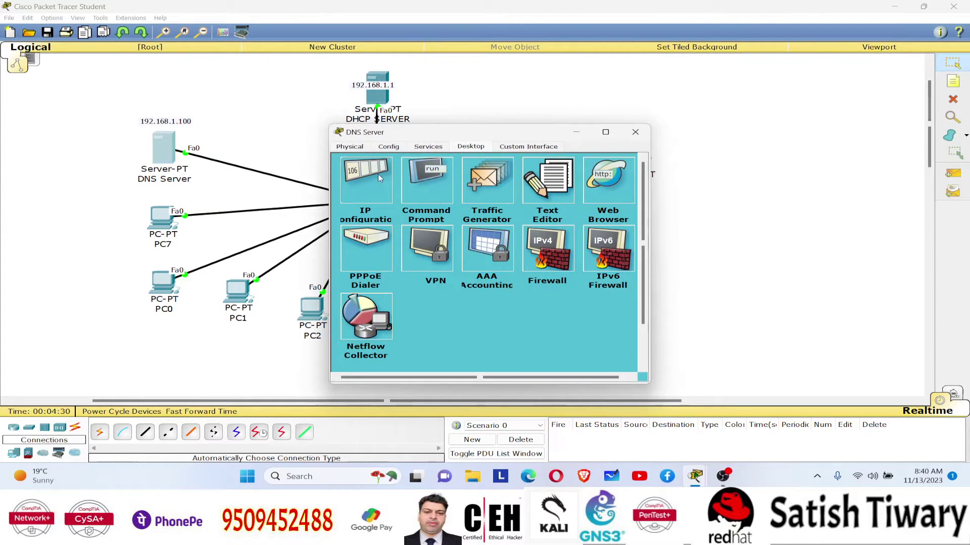
click(379, 178)
click(376, 210)
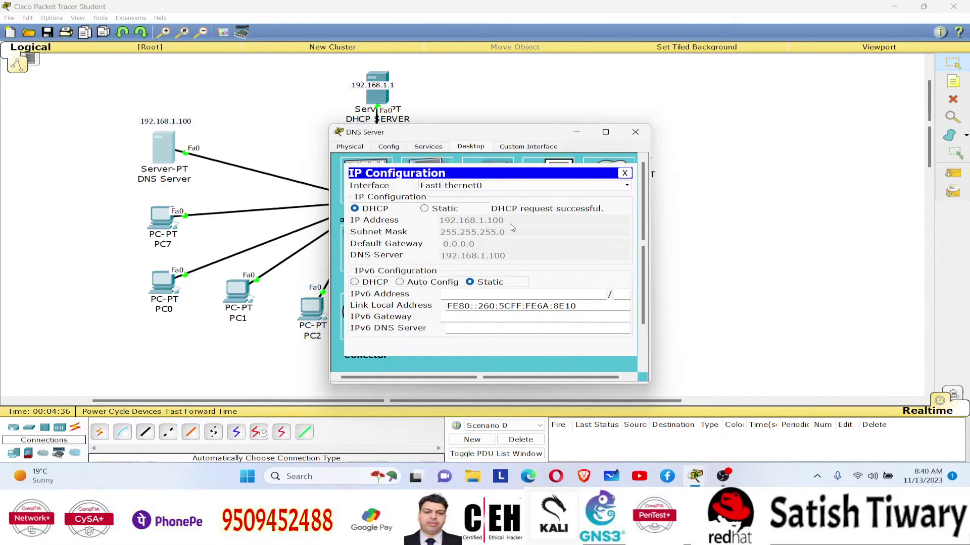
click(635, 132)
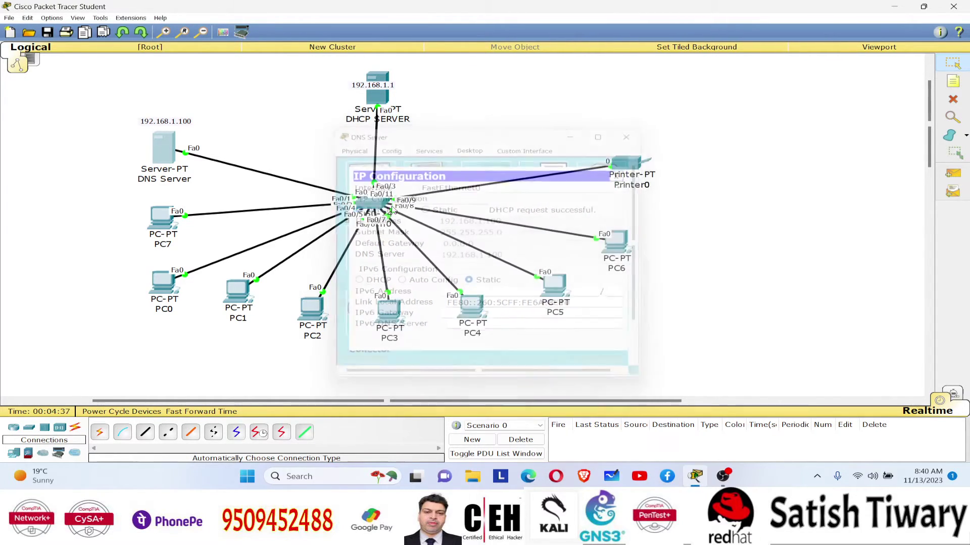
- Switch PC7's IP configuration to DHCP
click(164, 224)
click(428, 146)
click(363, 189)
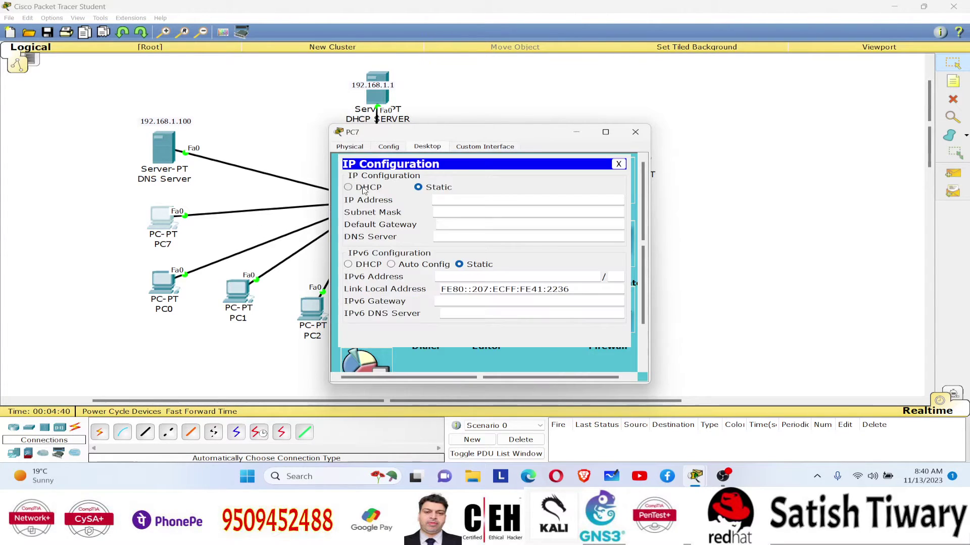
click(374, 188)
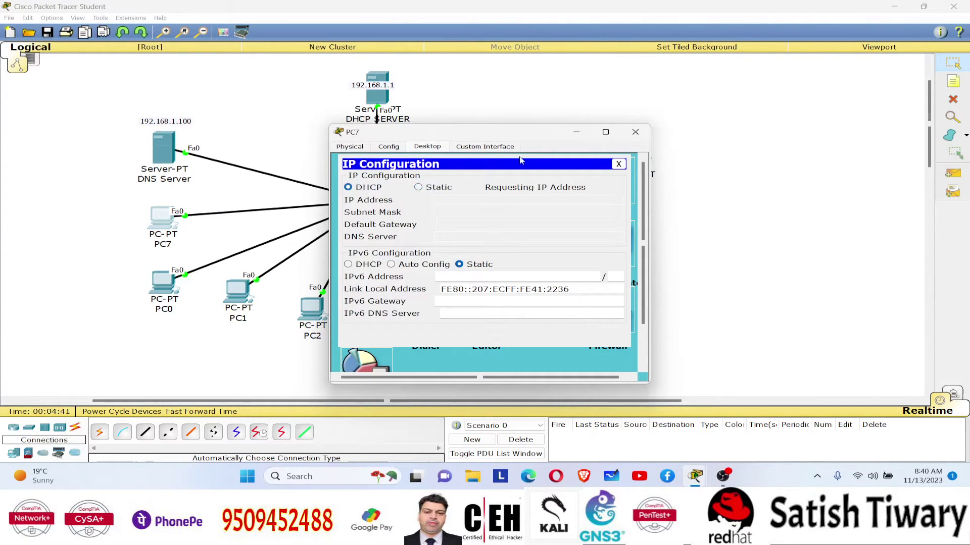
click(635, 132)
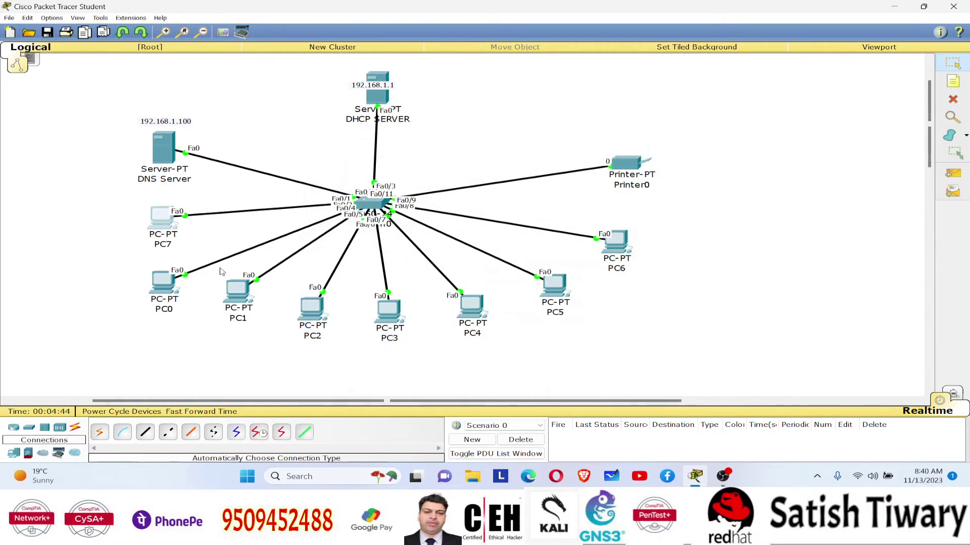
- Switch PC0's IP configuration to DHCP so it requests its address automatically
click(163, 282)
click(414, 146)
click(373, 186)
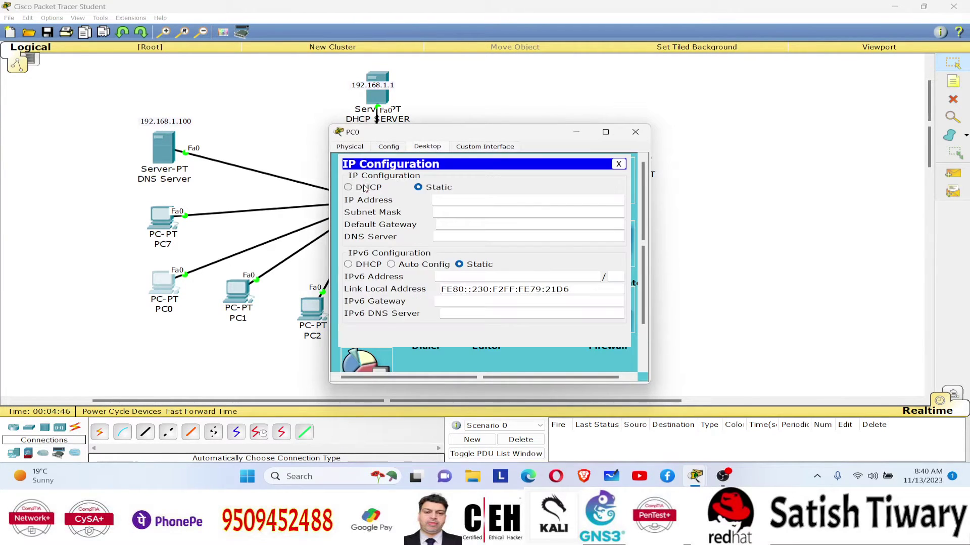
click(383, 189)
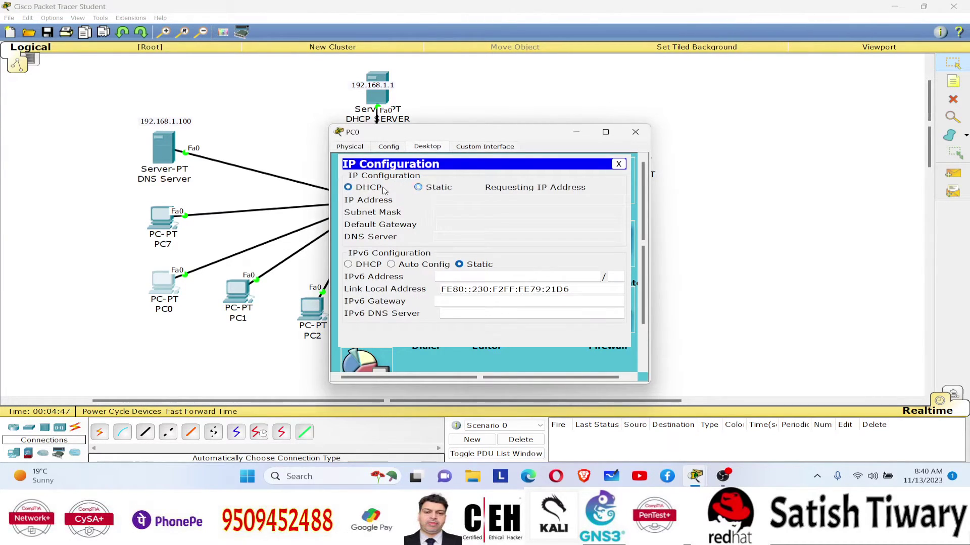
click(635, 132)
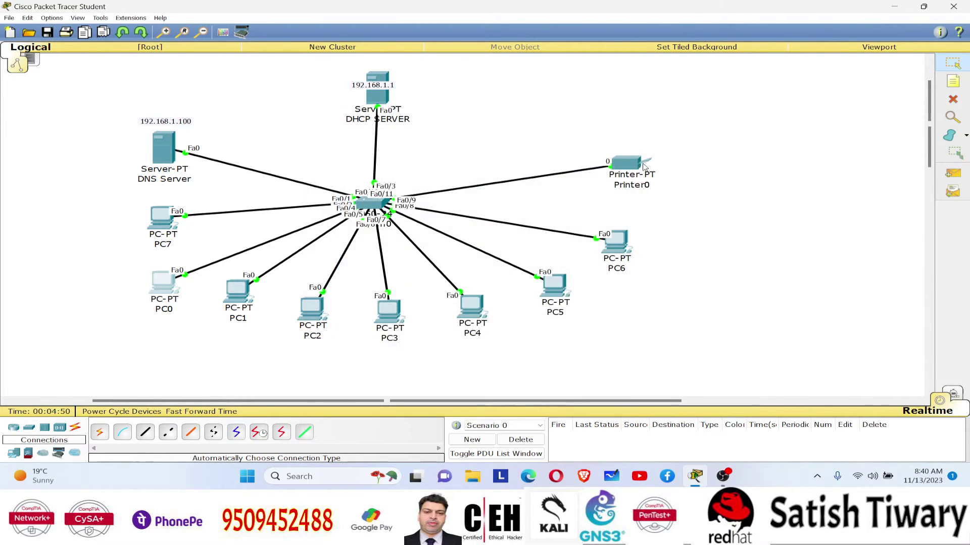
- Set Printer0's Gateway/DNS to DHCP in its global settings and check the IP configuration of its FastEthernet0 interface
click(629, 165)
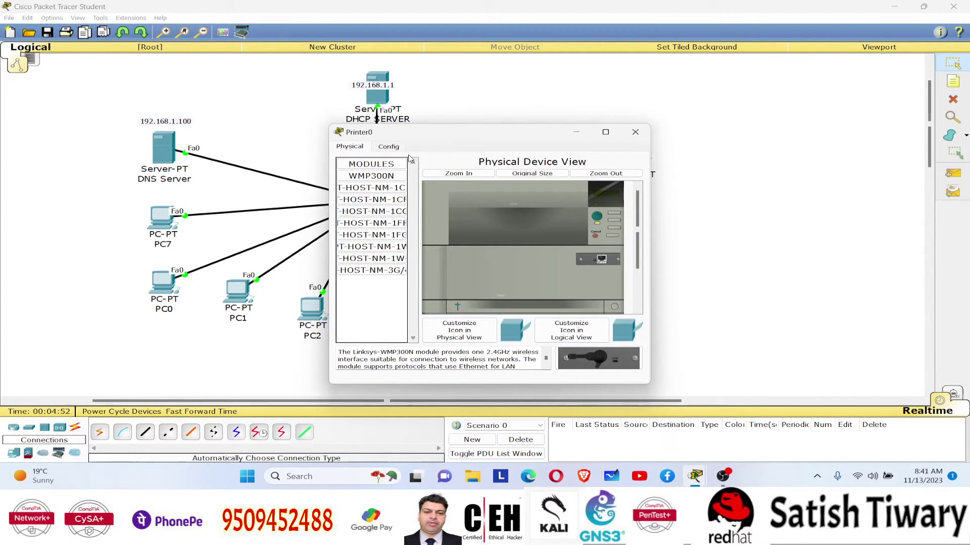
click(389, 147)
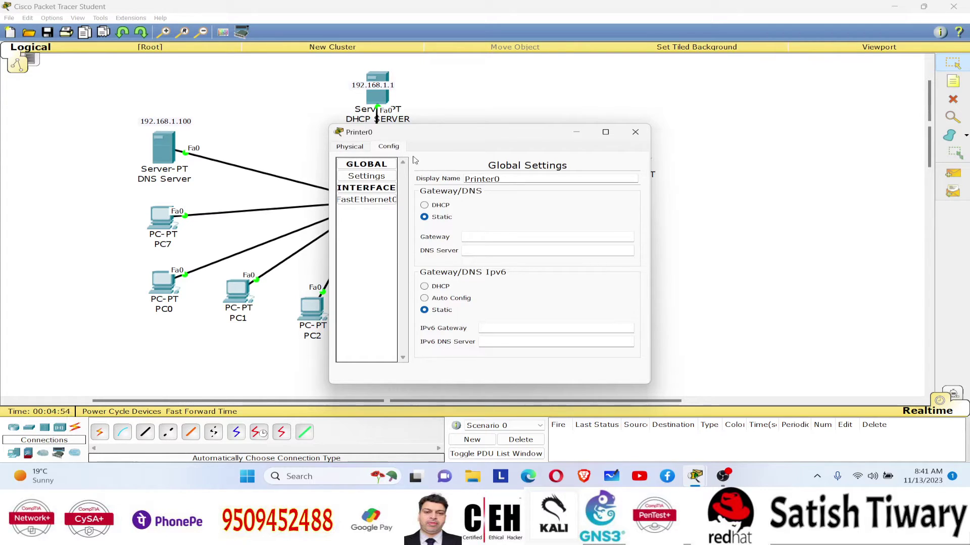
click(444, 205)
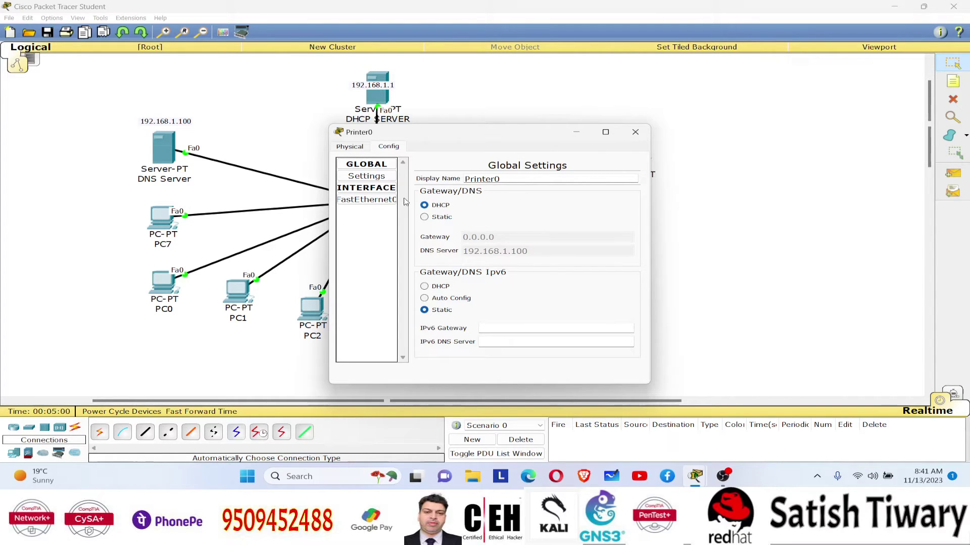
click(366, 200)
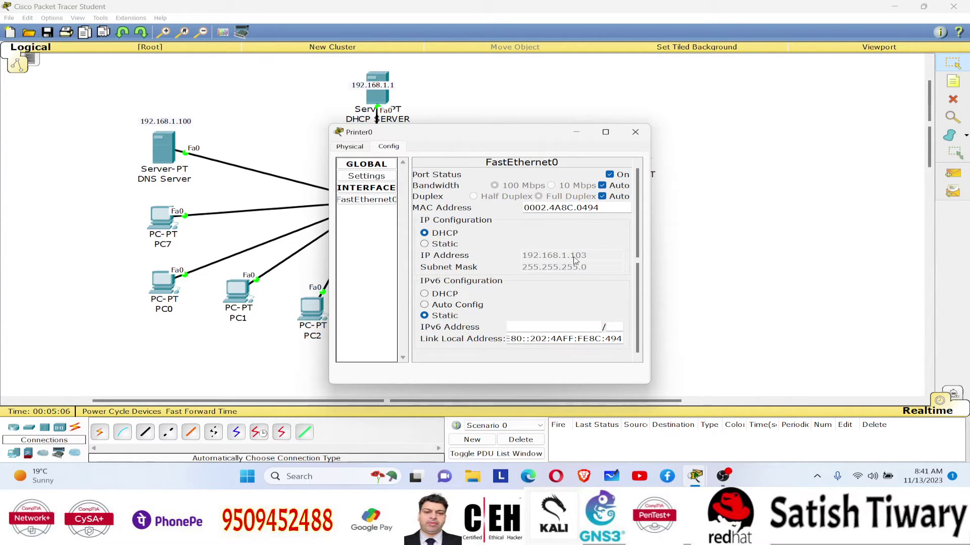
click(635, 132)
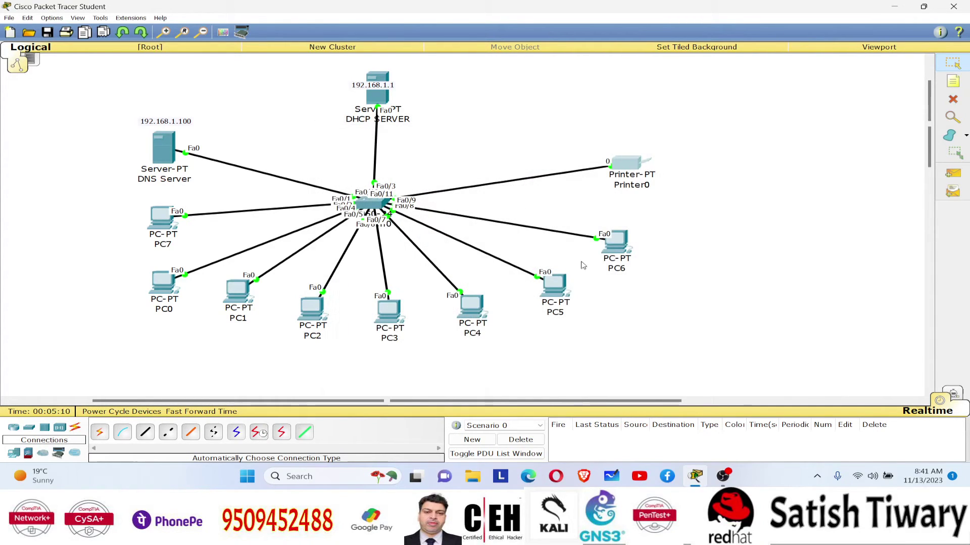
- Switch PC6's IP configuration from static to DHCP
click(614, 242)
click(427, 150)
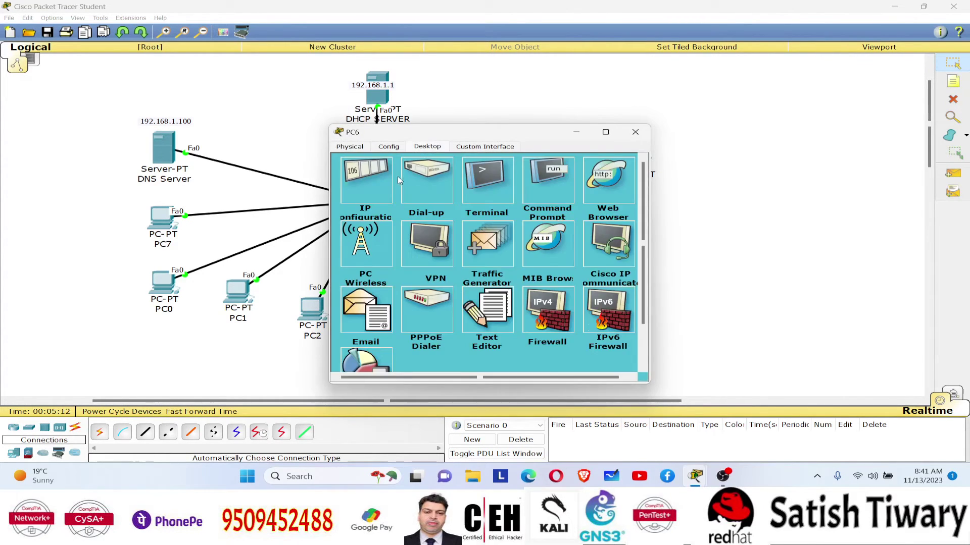
click(387, 182)
click(376, 188)
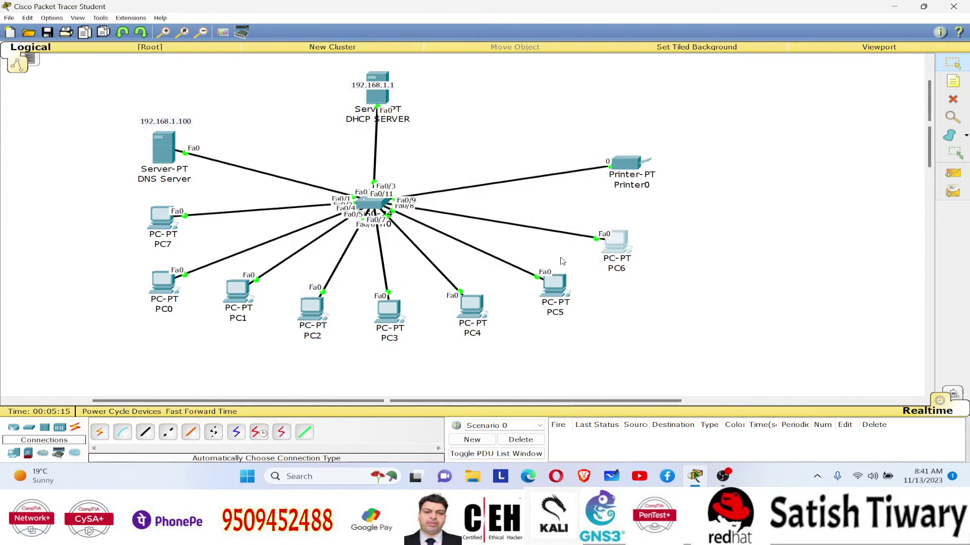
- Switch PC5's IP configuration from static to DHCP and close its device window
click(555, 285)
click(425, 147)
click(367, 182)
click(348, 187)
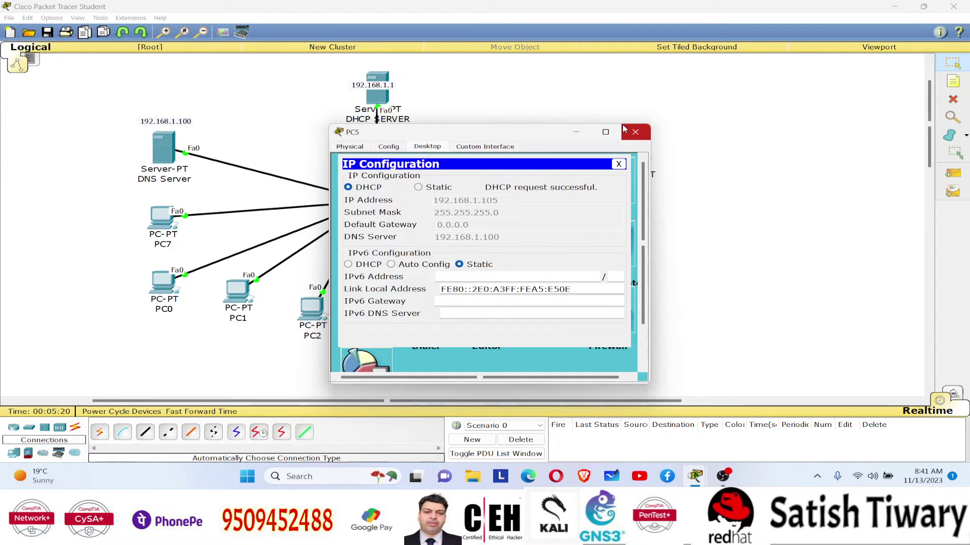
click(636, 132)
- Switch PC4's IP configuration from static to DHCP and close its device window
click(482, 311)
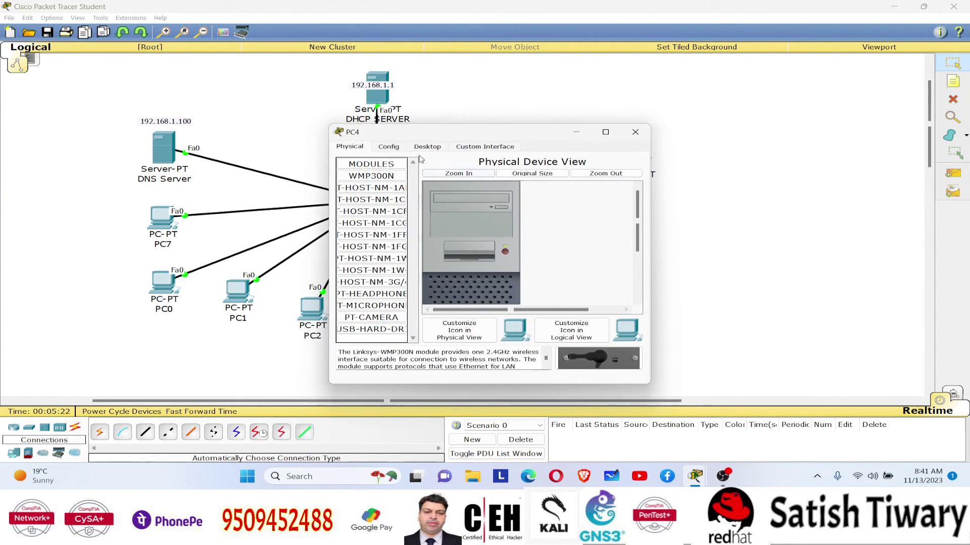
click(427, 146)
click(356, 185)
click(361, 188)
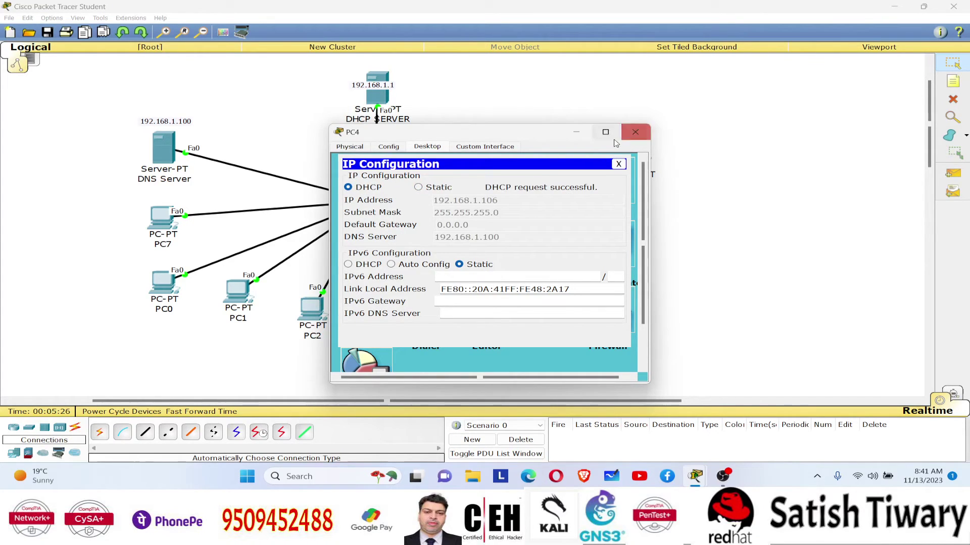
click(635, 131)
- Switch PC3's IP configuration from static to DHCP and close its device window
click(405, 318)
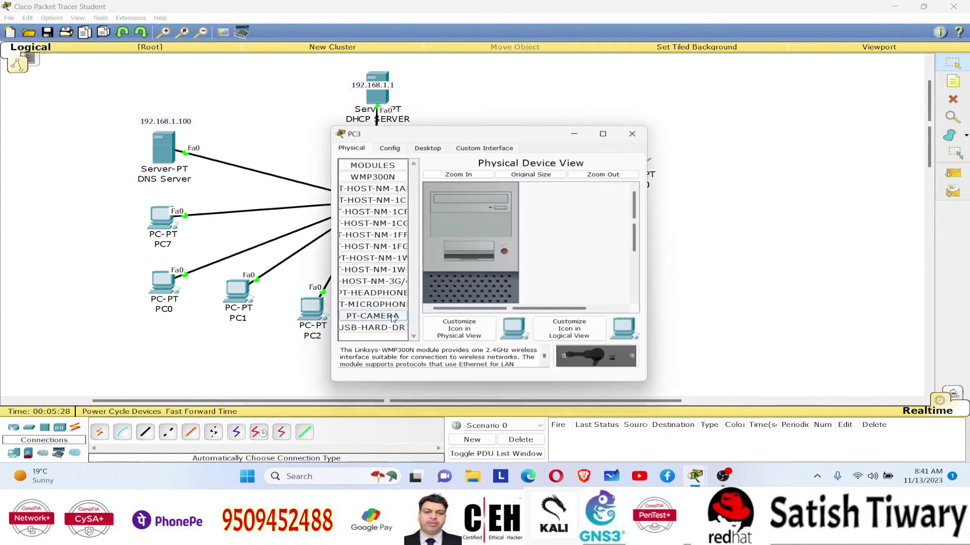
click(427, 147)
click(384, 182)
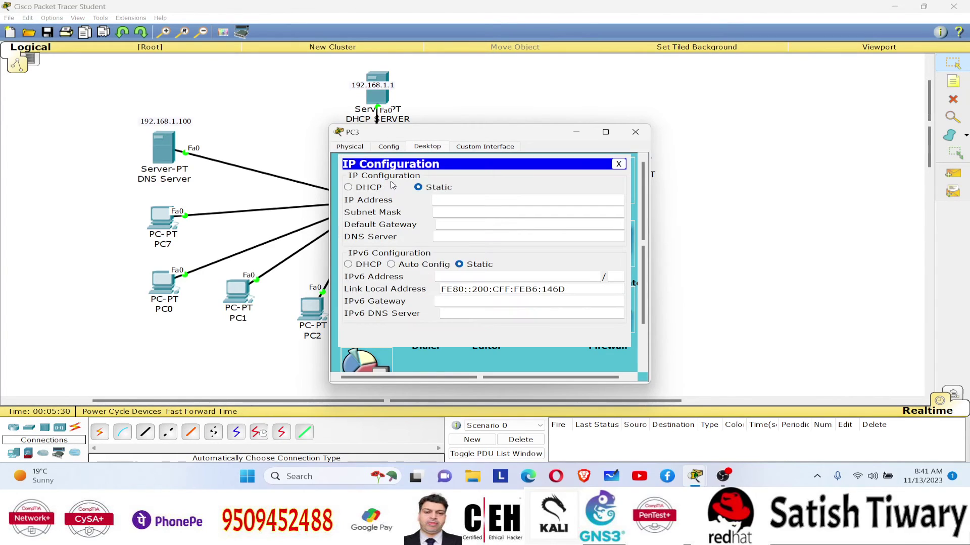
click(378, 186)
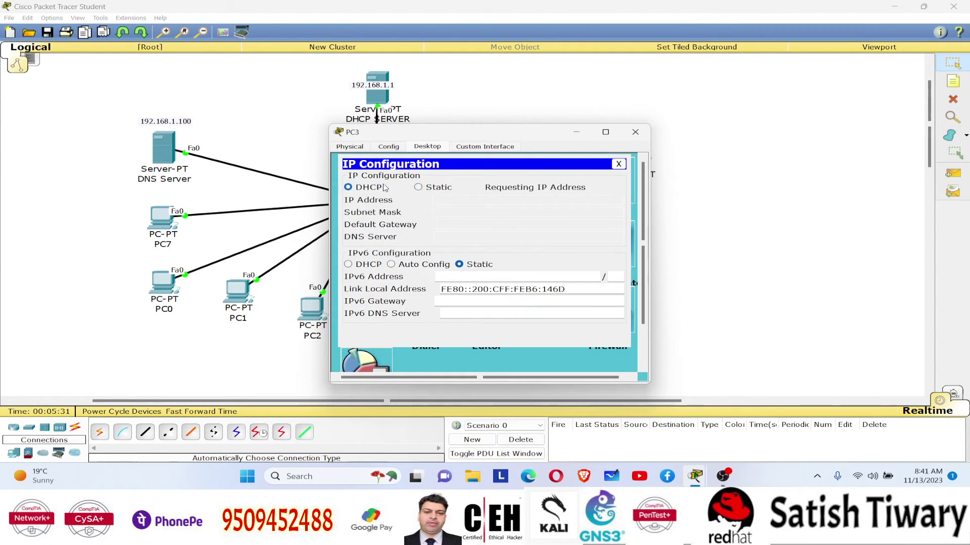
click(634, 132)
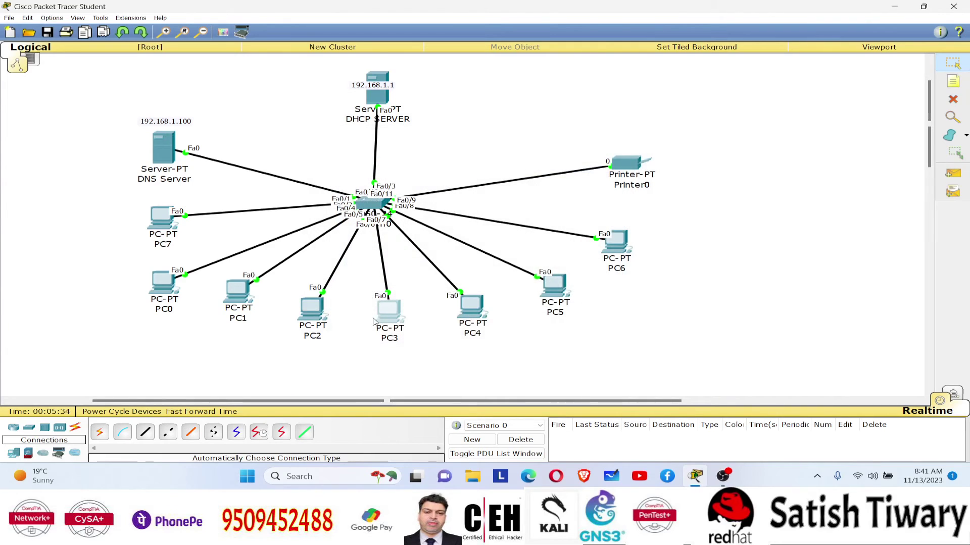
- Switch PC2's IP configuration from static to DHCP and close its device window
click(311, 308)
click(430, 148)
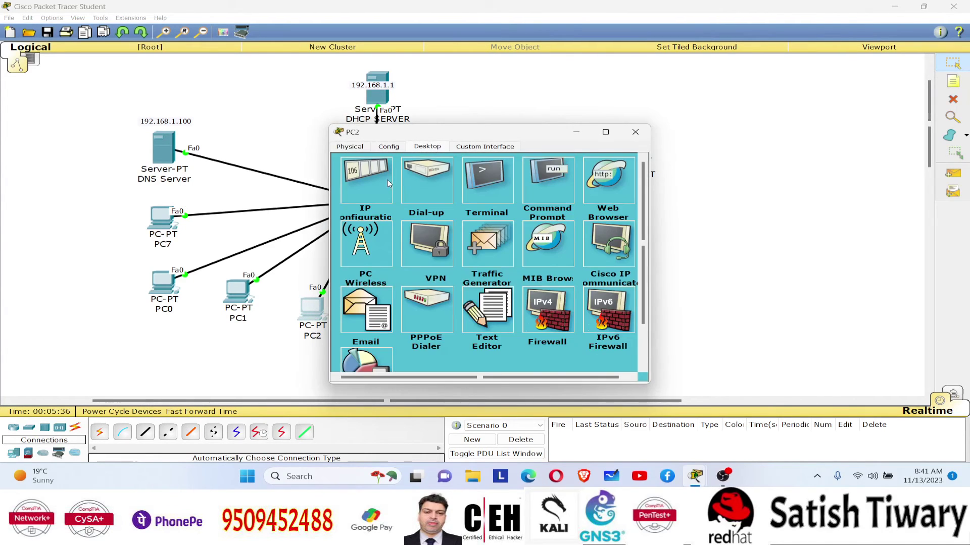
click(388, 183)
click(374, 188)
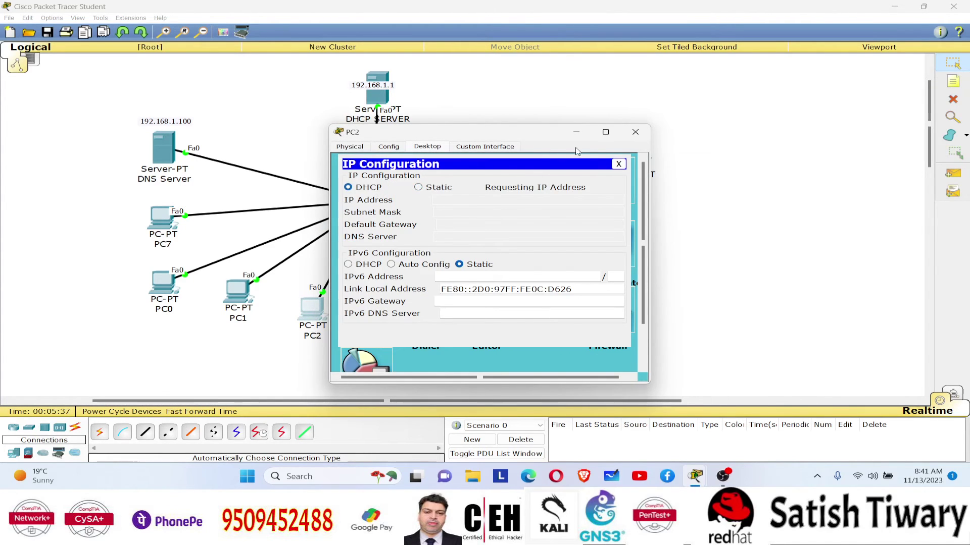
click(636, 132)
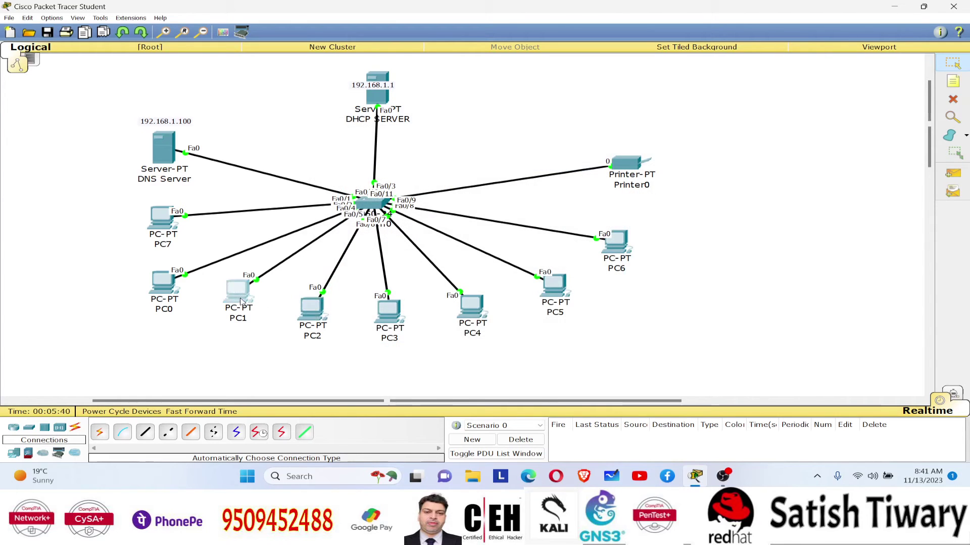
- Switch PC1's IP configuration from static to DHCP and close its device window
click(238, 292)
click(427, 146)
click(361, 196)
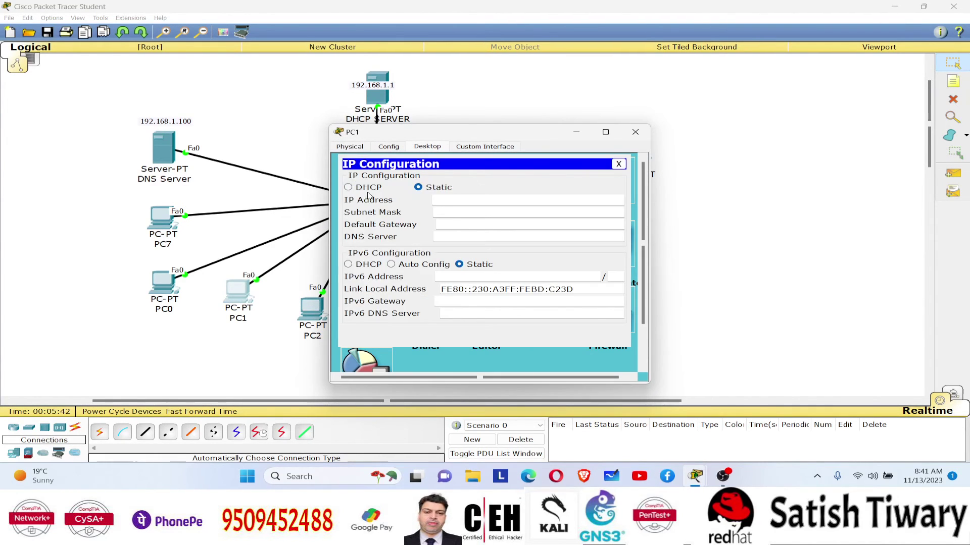
click(378, 188)
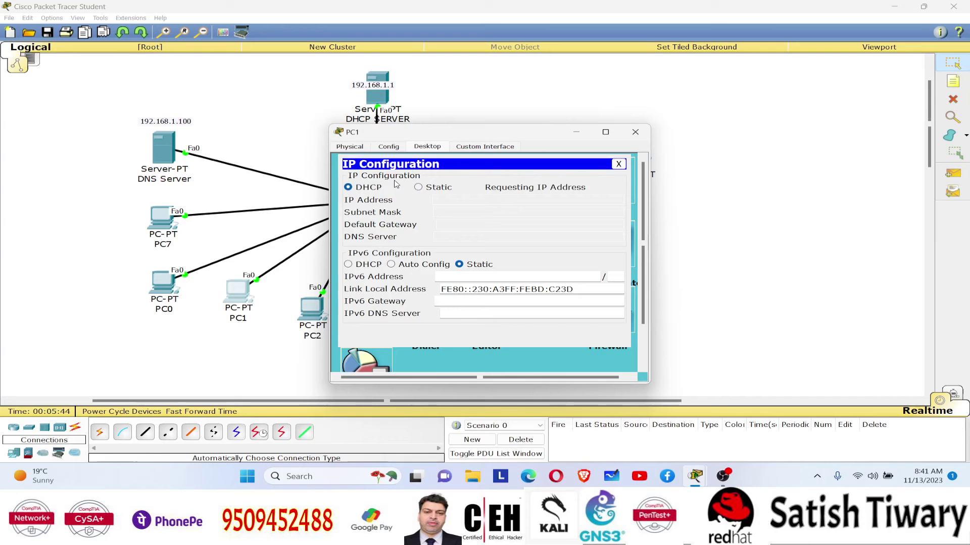
click(635, 132)
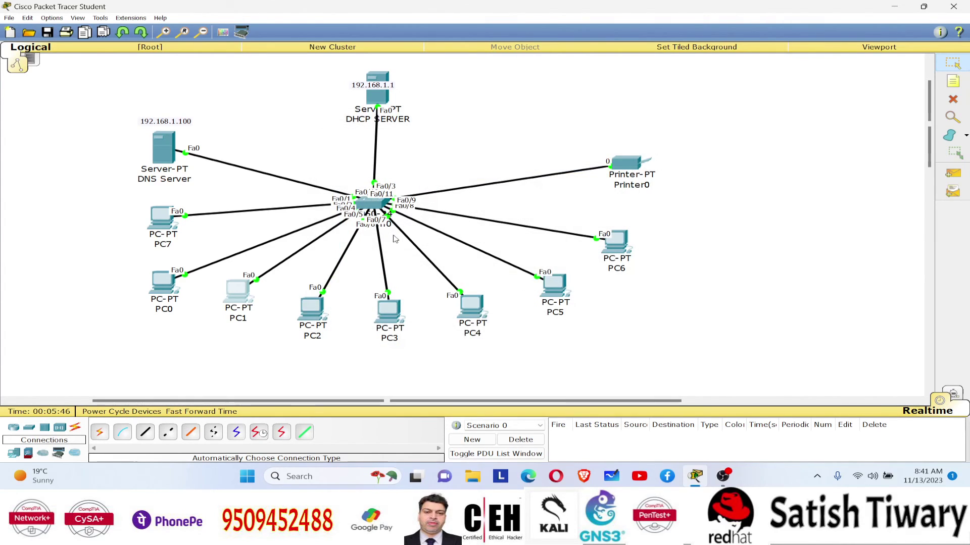
- Move PC1 slightly down in the topology so it lines up with PC2
drag(228, 286, 234, 304)
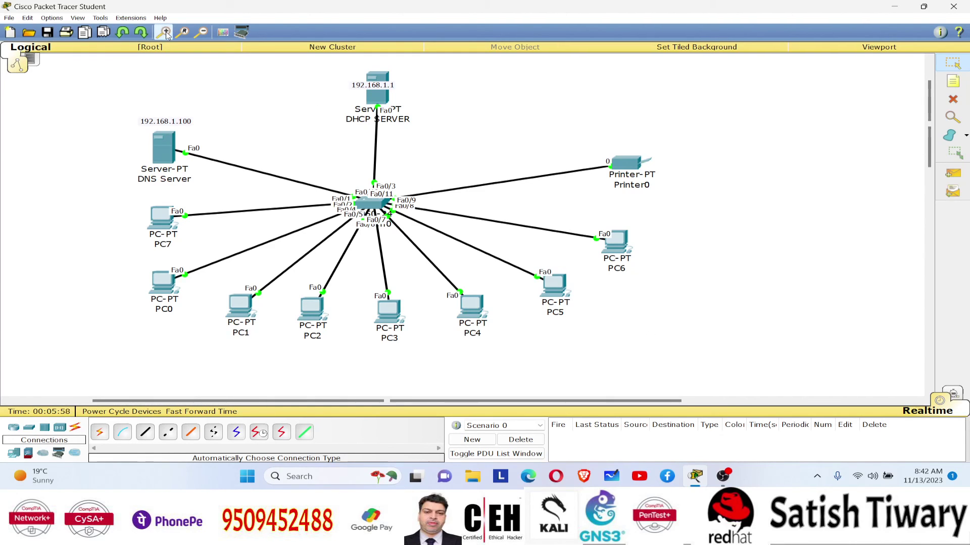
scroll(262, 100, up, 3)
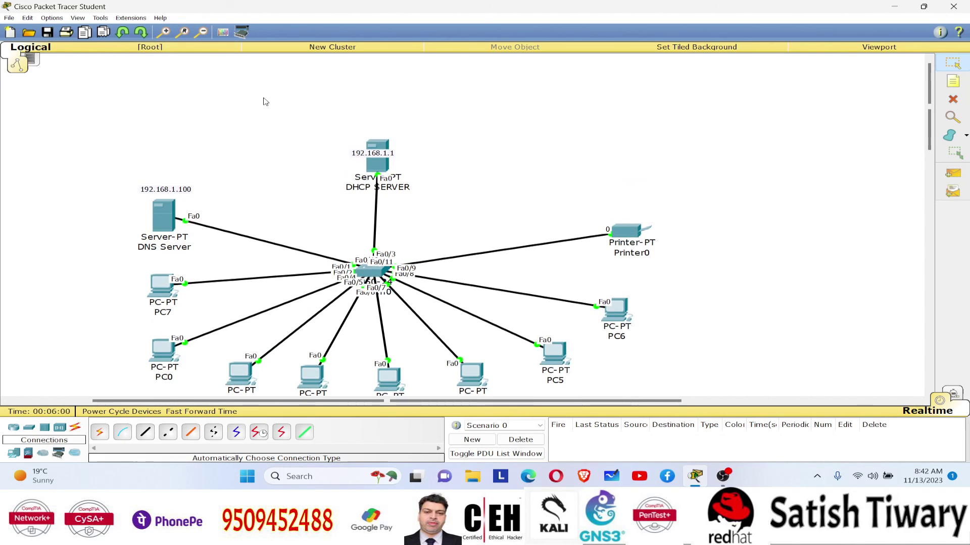
scroll(264, 101, down, 4)
scroll(265, 101, up, 2)
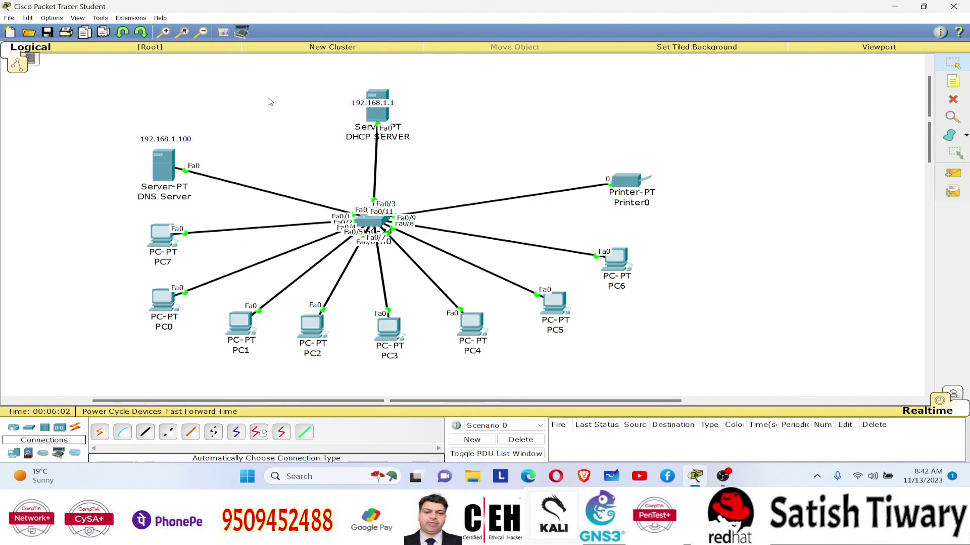